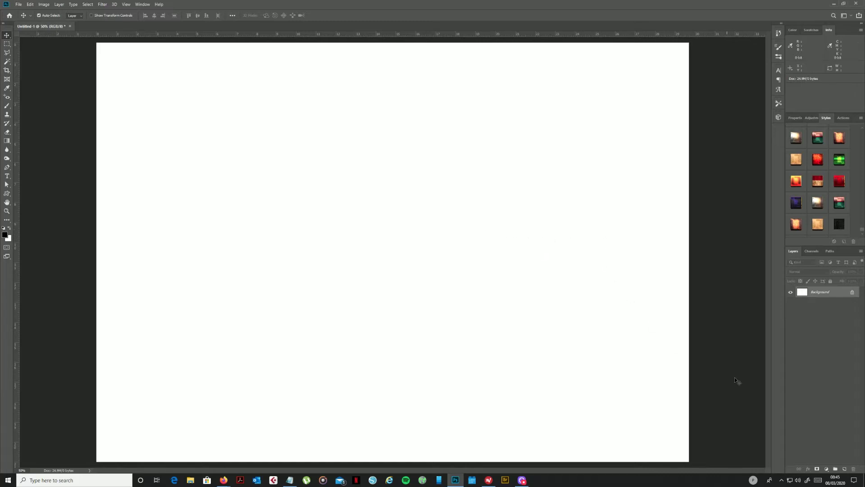
Add a new layer, convert it to a smart object and rename it 'Double click to edit'
{"action": "left_click", "coordinate": [844, 469]}
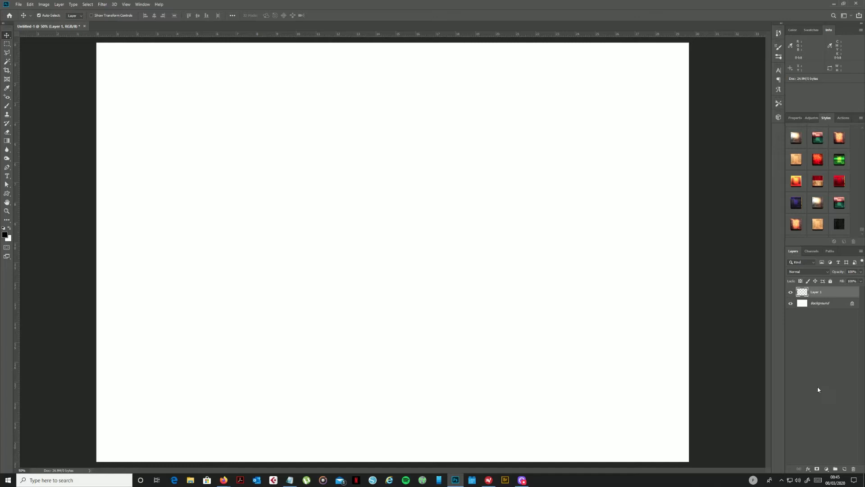
{"action": "right_click", "coordinate": [838, 293]}
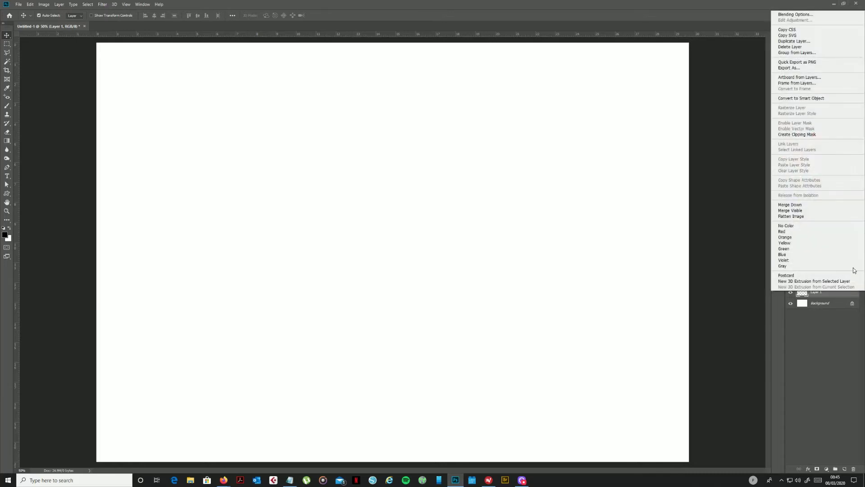
{"action": "left_click", "coordinate": [824, 99]}
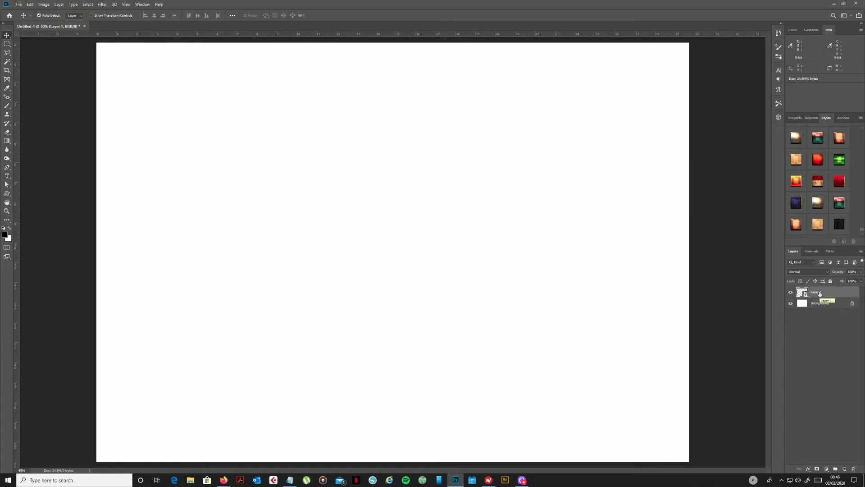
{"action": "double_click", "coordinate": [820, 293]}
{"action": "type", "text": "Dri"}
{"action": "type", "text": "ble click to edit"}
{"action": "key", "text": "Return"}
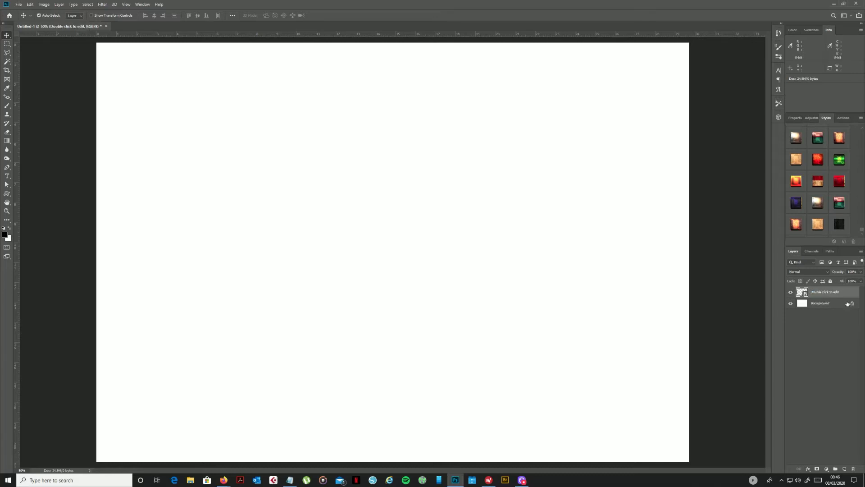
Open the smart object's contents as a separate document for editing
{"action": "double_click", "coordinate": [803, 293]}
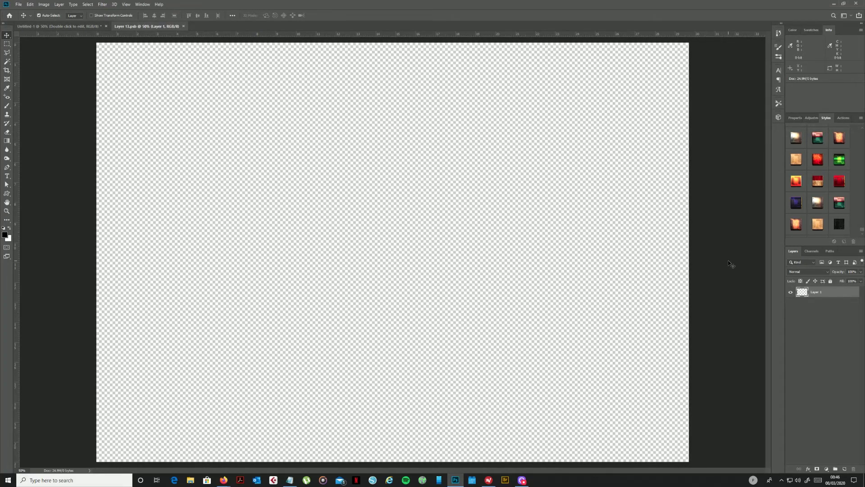
{"action": "left_click", "coordinate": [58, 29]}
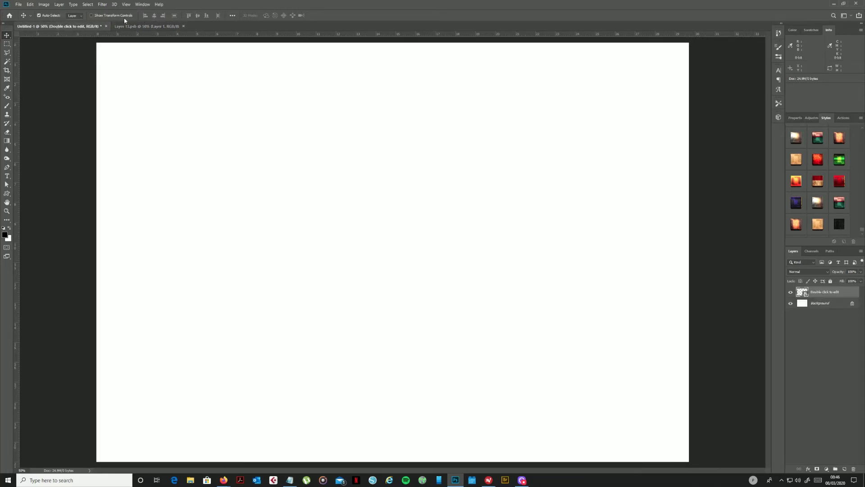
{"action": "left_click", "coordinate": [147, 27]}
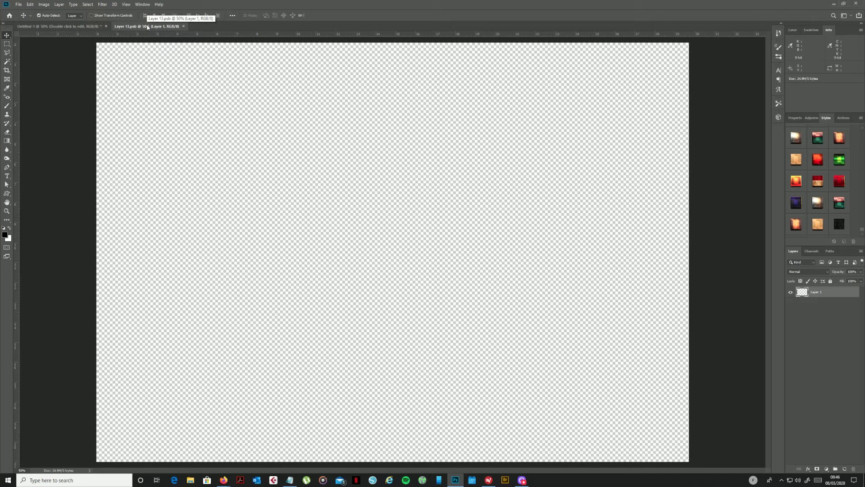
Resize the canvas to 17 cm wide by 9.5 cm high, accepting the clipping
{"action": "left_click", "coordinate": [44, 4]}
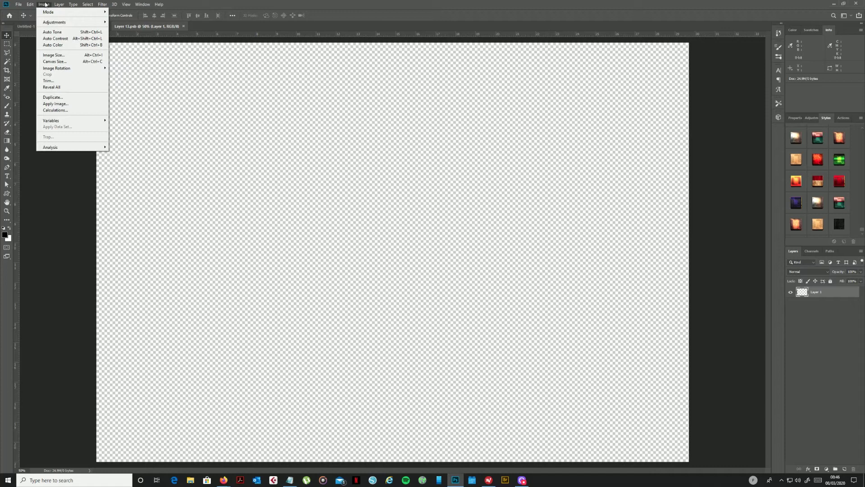
{"action": "left_click", "coordinate": [54, 62]}
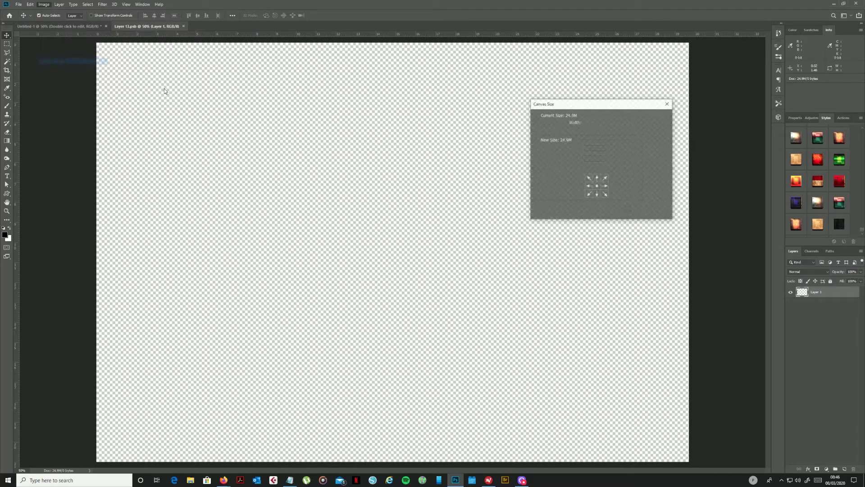
{"action": "type", "text": "17"}
{"action": "key", "text": "Tab"}
{"action": "type", "text": "9.5"}
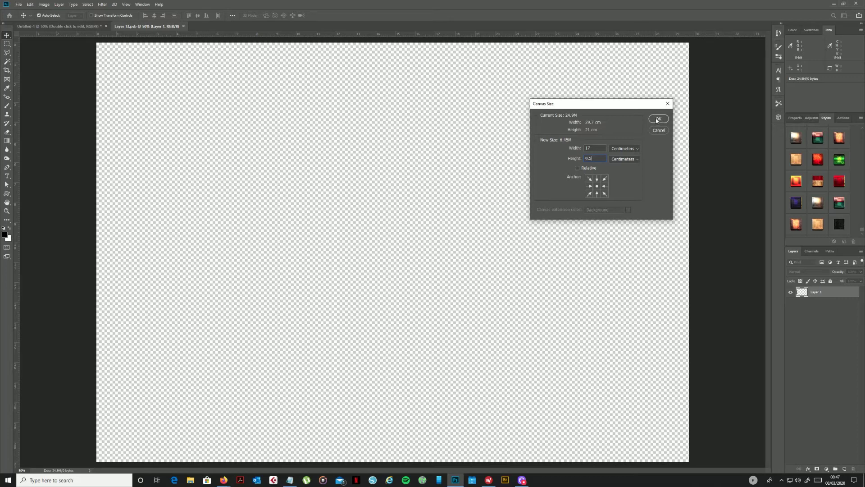
{"action": "left_click", "coordinate": [657, 119]}
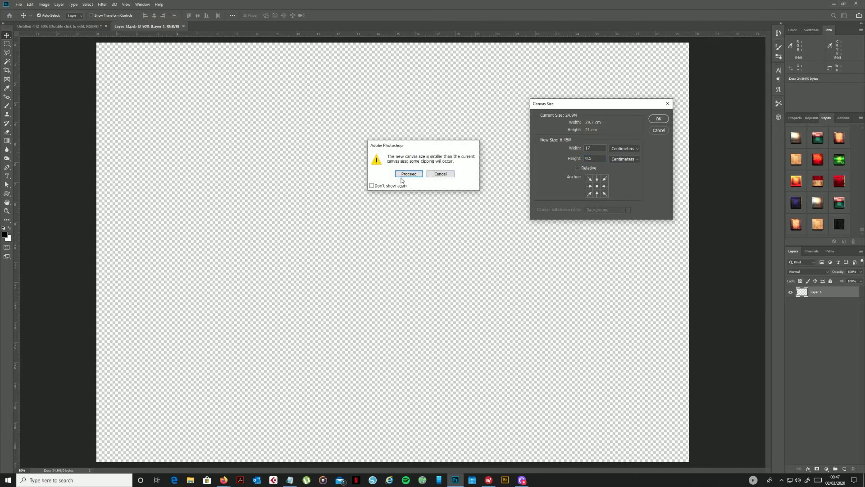
{"action": "left_click", "coordinate": [405, 175]}
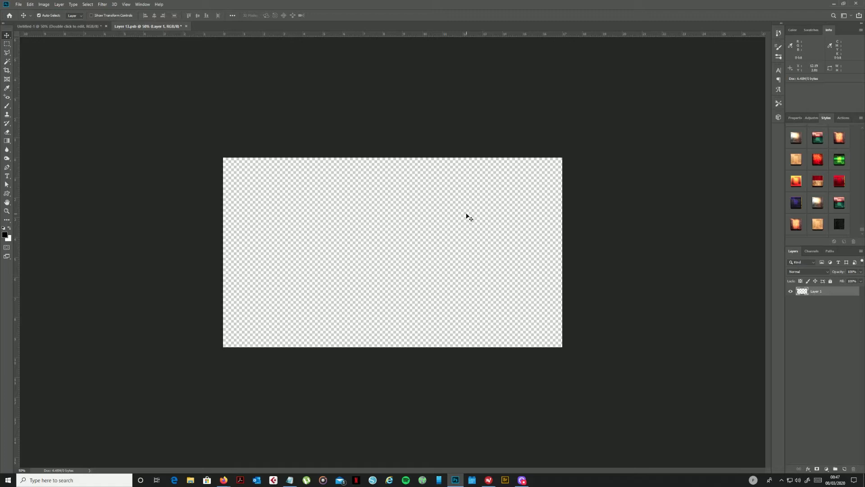
Fill Layer 1 with the white background colour and zoom to 100%
{"action": "key", "text": "ctrl+BackSpace"}
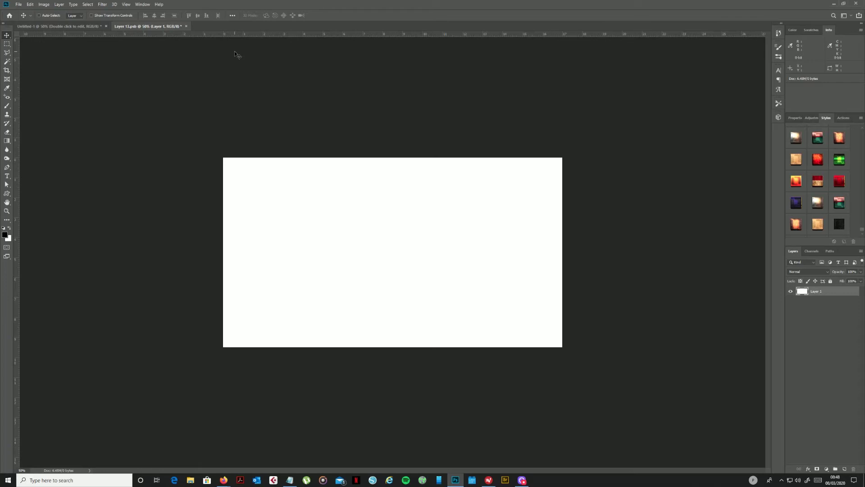
{"action": "key", "text": "ctrl+plus"}
{"action": "key", "text": "ctrl+plus"}
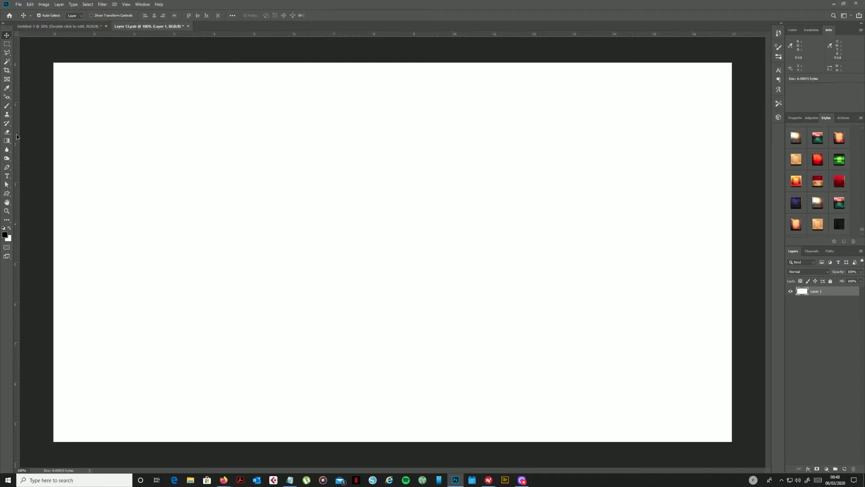
Drag vertical guides from the left ruler to 1.5, 7, 8.5, 10 and 15.5 cm
{"action": "left_click_drag", "start_coordinate": [17, 134], "coordinate": [113, 144]}
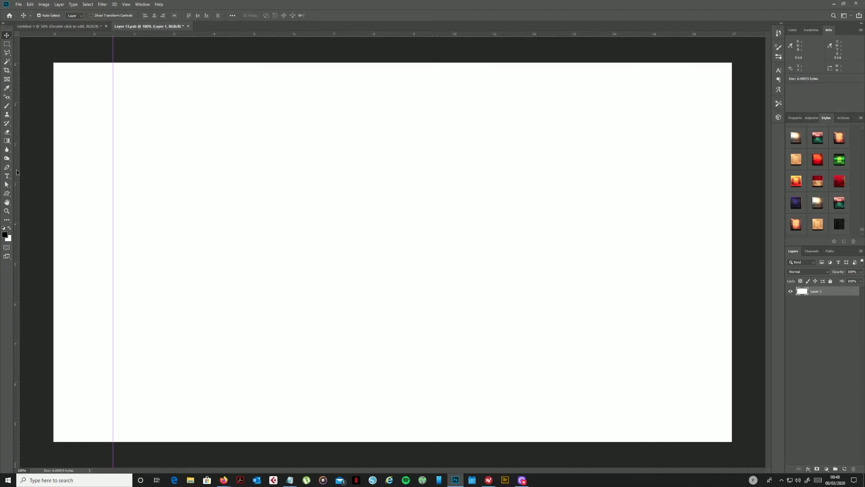
{"action": "left_click_drag", "start_coordinate": [16, 170], "coordinate": [333, 190]}
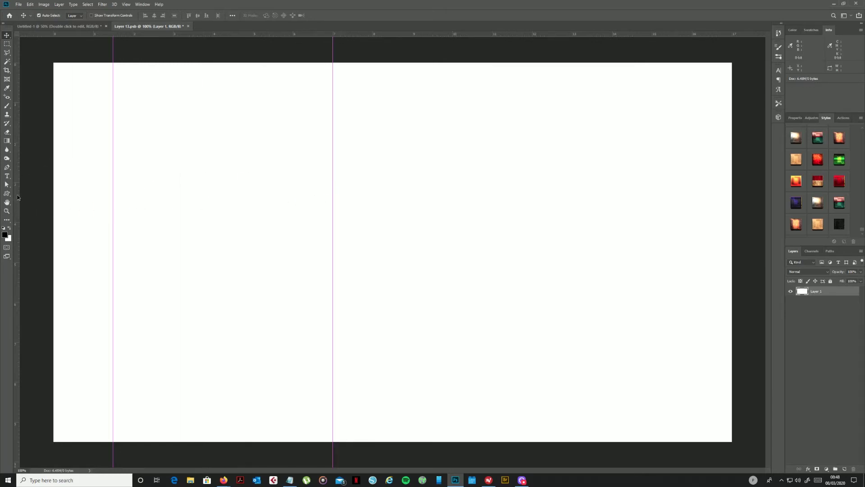
{"action": "left_click_drag", "start_coordinate": [18, 197], "coordinate": [392, 198]}
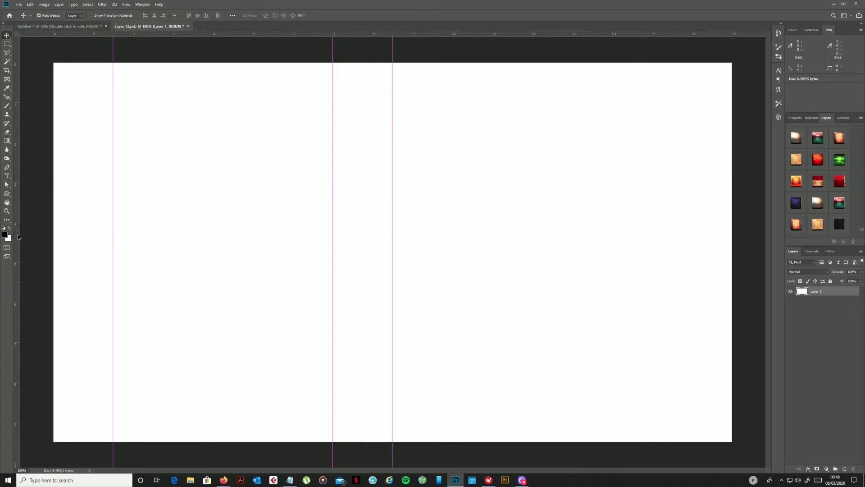
{"action": "left_click_drag", "start_coordinate": [19, 237], "coordinate": [450, 209]}
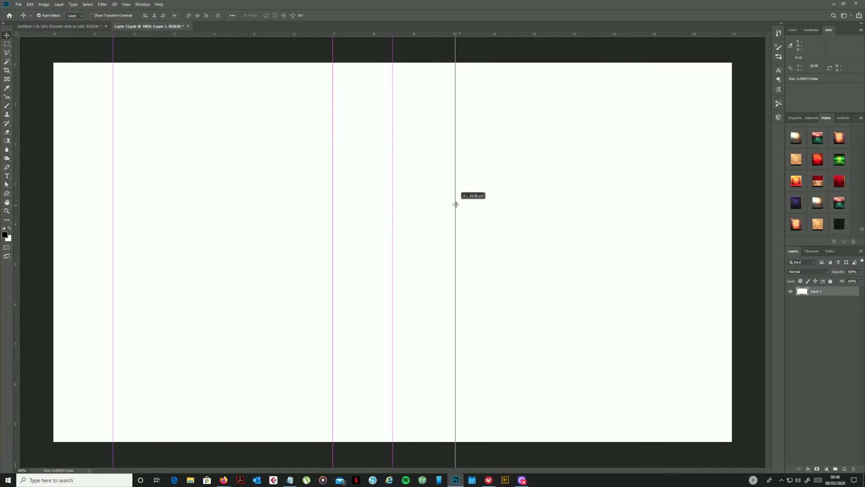
{"action": "left_click_drag", "start_coordinate": [455, 204], "coordinate": [453, 203]}
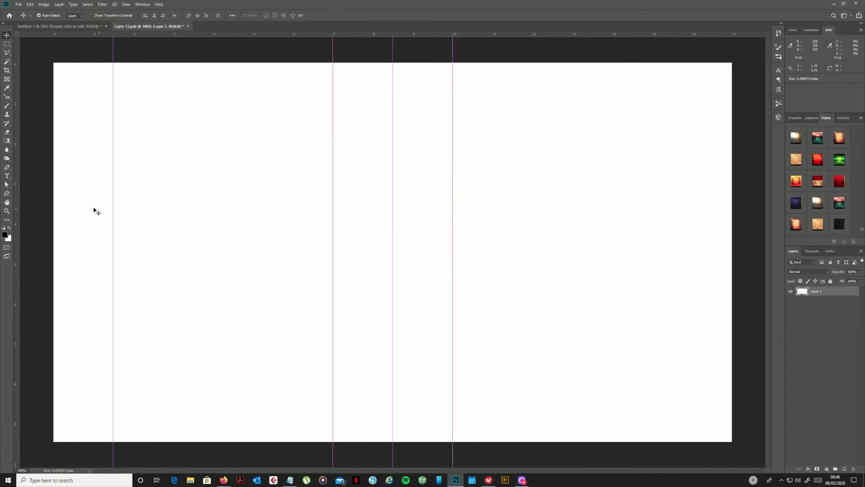
{"action": "left_click_drag", "start_coordinate": [20, 199], "coordinate": [672, 141]}
{"action": "left_click_drag", "start_coordinate": [480, 34], "coordinate": [503, 83]}
Add horizontal guides near top, bottom and at 4.75 cm, plus vertical guides at 4.25 and 12.75 cm
{"action": "left_click_drag", "start_coordinate": [477, 34], "coordinate": [544, 422]}
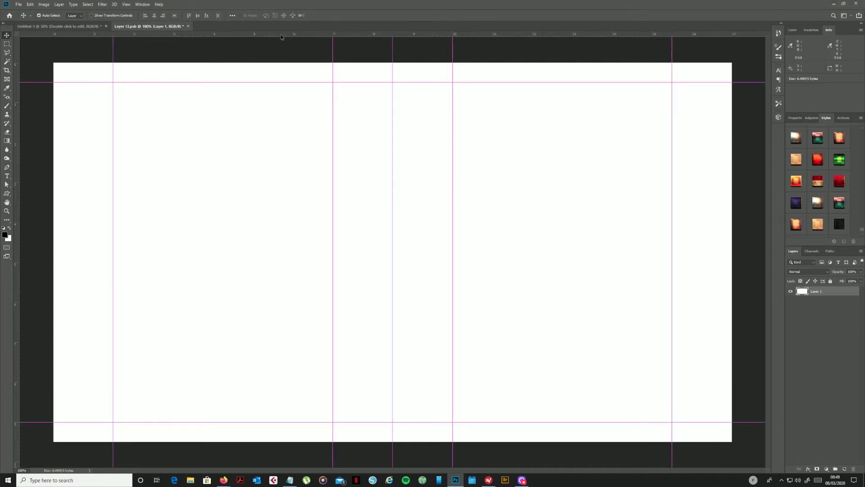
{"action": "left_click_drag", "start_coordinate": [280, 35], "coordinate": [362, 251]}
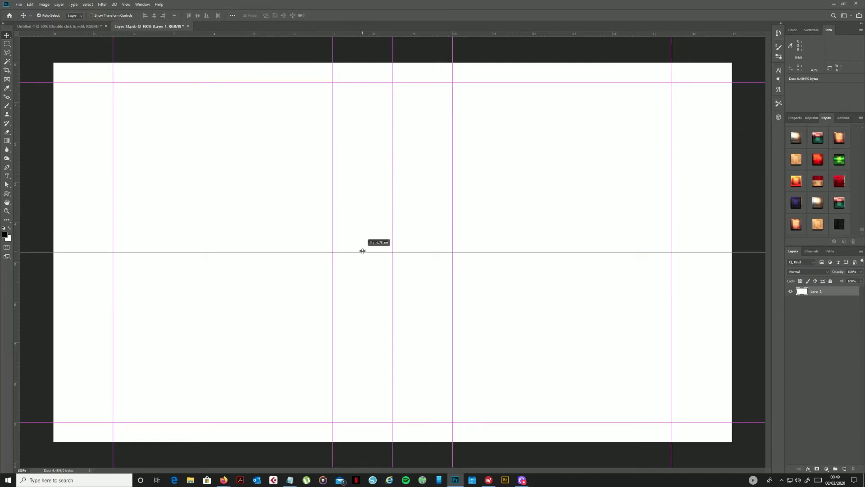
{"action": "left_click_drag", "start_coordinate": [362, 251], "coordinate": [363, 251]}
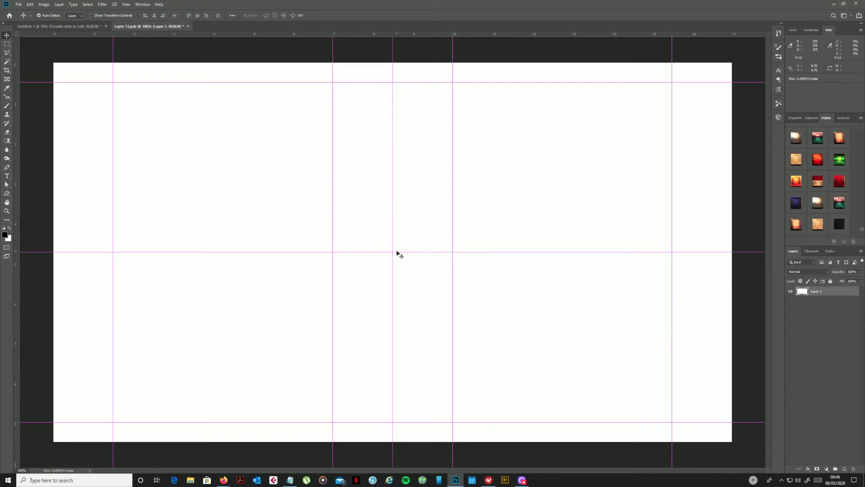
{"action": "left_click_drag", "start_coordinate": [16, 290], "coordinate": [222, 296]}
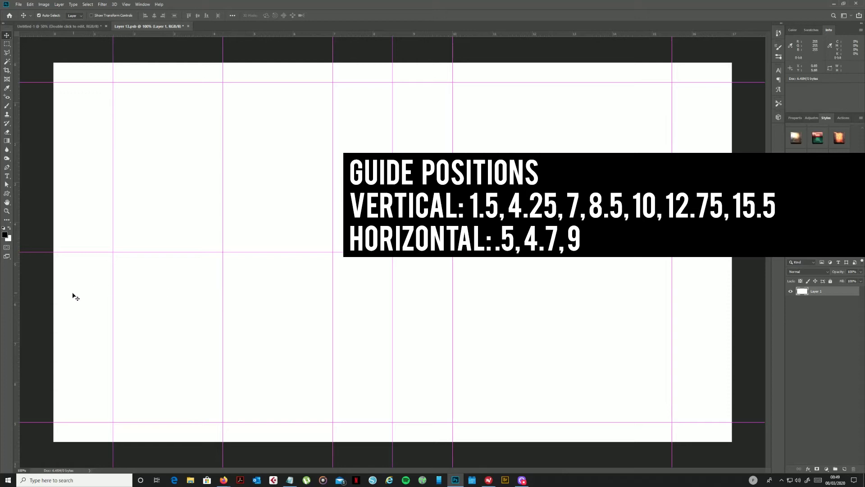
{"action": "left_click_drag", "start_coordinate": [18, 272], "coordinate": [565, 193]}
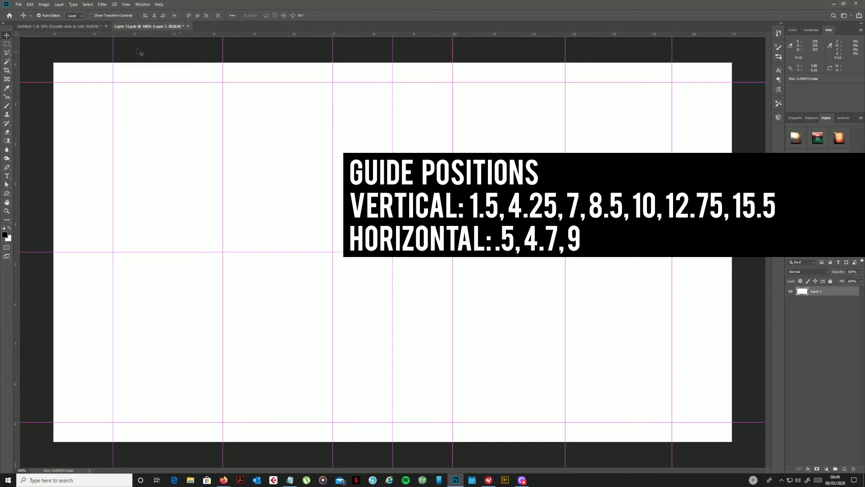
{"action": "left_click", "coordinate": [7, 44]}
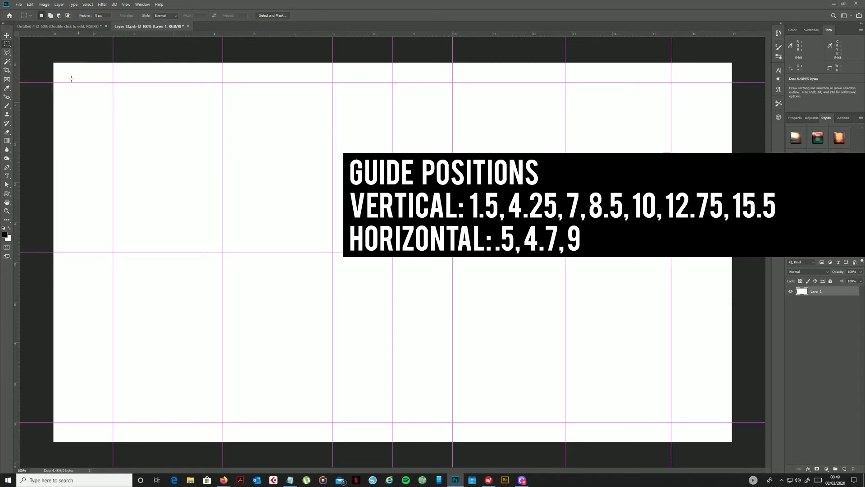
{"action": "left_click_drag", "start_coordinate": [54, 58], "coordinate": [111, 455]}
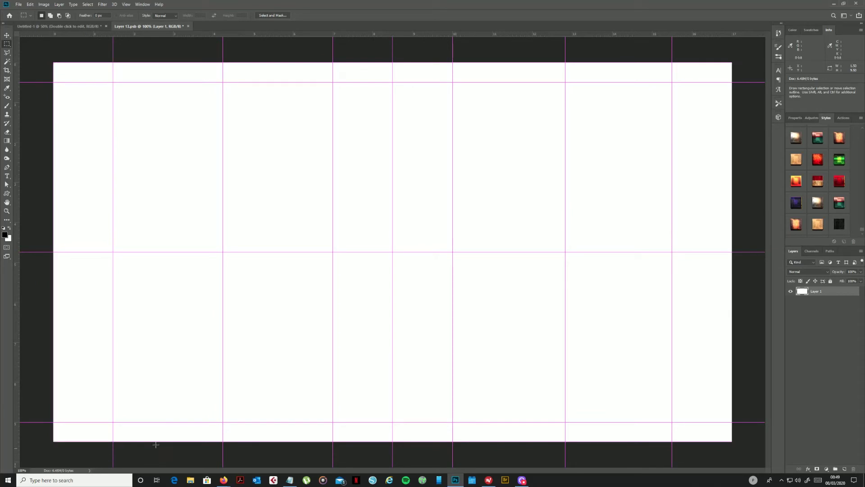
{"action": "left_click_drag", "start_coordinate": [732, 63], "coordinate": [673, 444]}
{"action": "left_click", "coordinate": [722, 270]}
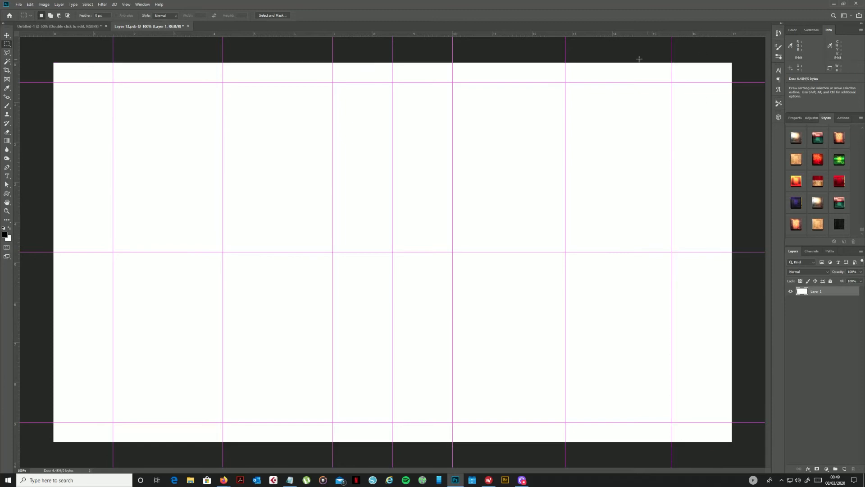
{"action": "left_click_drag", "start_coordinate": [113, 81], "coordinate": [331, 422]}
{"action": "left_click_drag", "start_coordinate": [453, 83], "coordinate": [673, 419]}
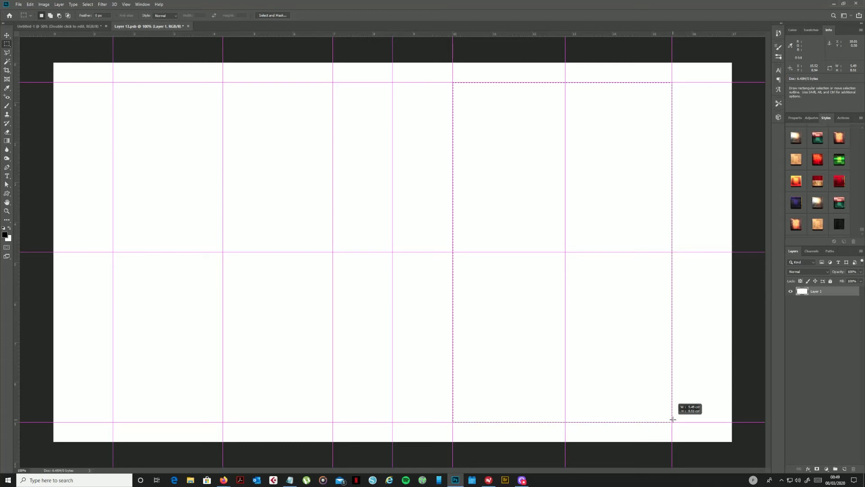
{"action": "left_click_drag", "start_coordinate": [673, 419], "coordinate": [672, 418]}
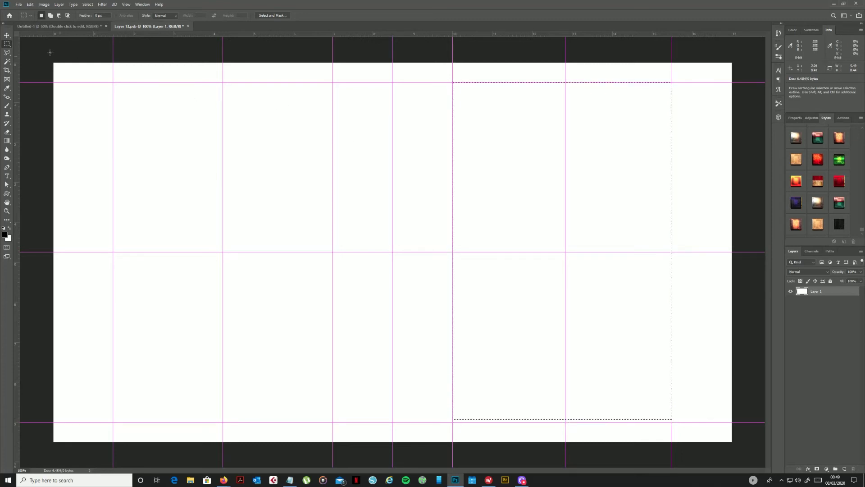
{"action": "left_click", "coordinate": [6, 35]}
{"action": "key", "text": "ctrl+d"}
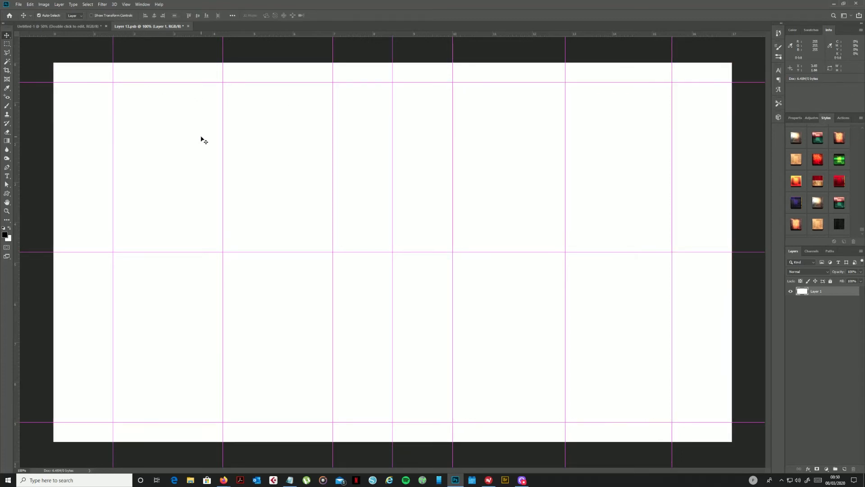
Type two-line text 'MUG' / 'WRAP' at the middle guide on the left panel
{"action": "key", "text": "t"}
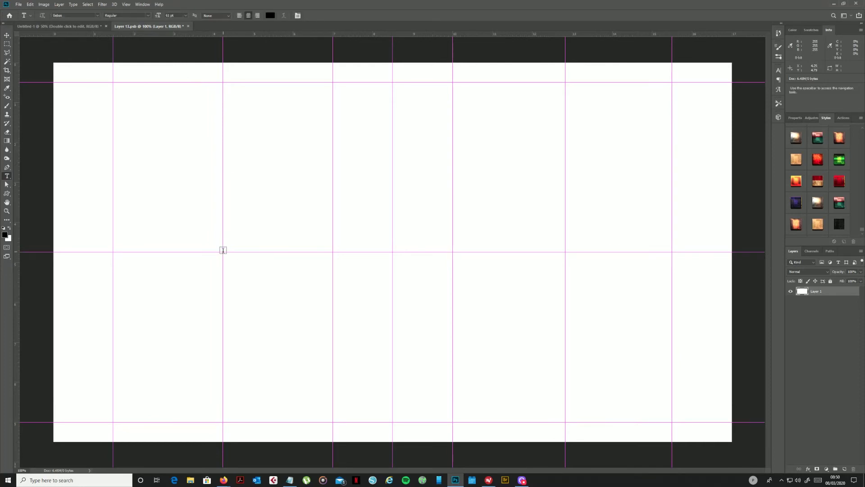
{"action": "left_click", "coordinate": [285, 251]}
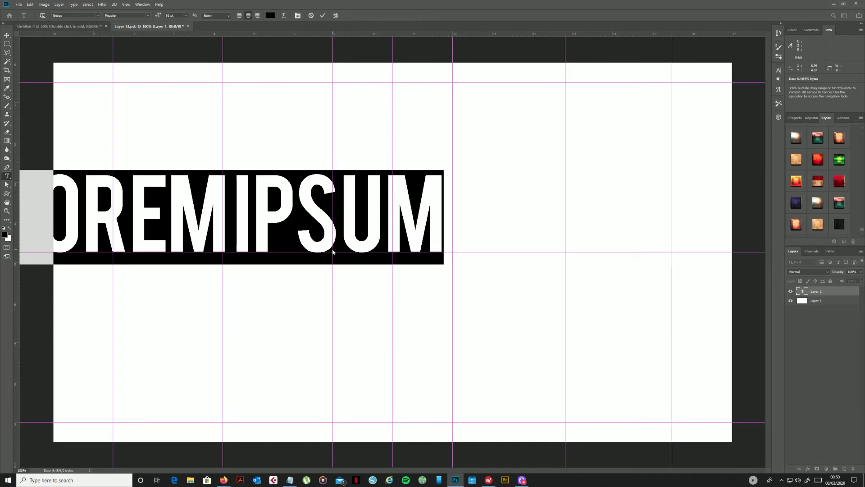
{"action": "type", "text": "MUG"}
{"action": "key", "text": "Return"}
{"action": "type", "text": "WA"}
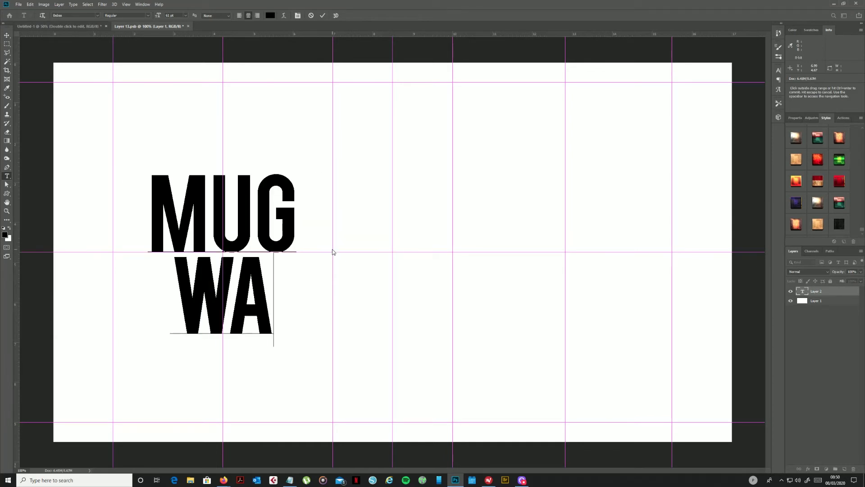
{"action": "key", "text": "BackSpace"}
{"action": "type", "text": "RAP"}
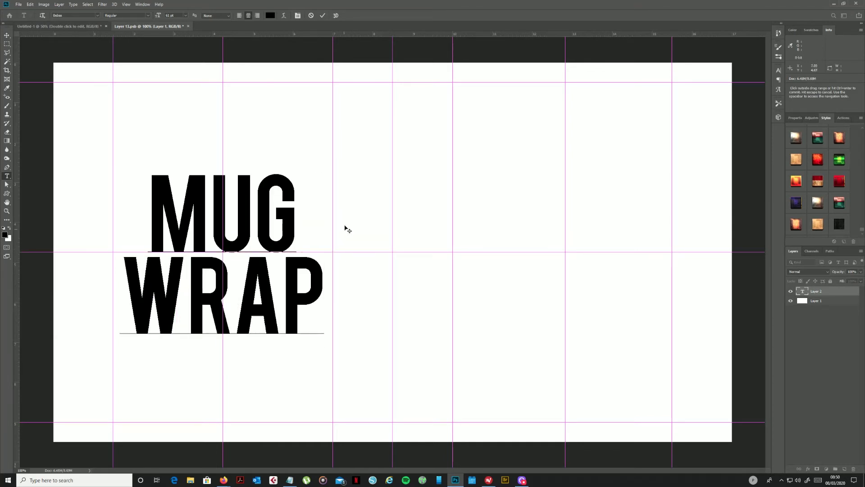
{"action": "left_click", "coordinate": [323, 15]}
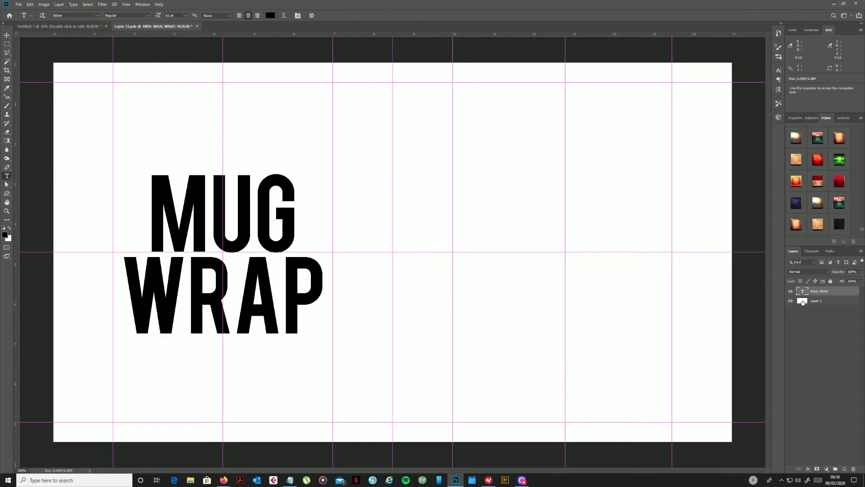
Duplicate the MUG WRAP text layer and move the copy onto the right panel
{"action": "left_click_drag", "start_coordinate": [817, 292], "coordinate": [843, 470]}
{"action": "key", "text": "v"}
{"action": "left_click_drag", "start_coordinate": [296, 204], "coordinate": [602, 213]}
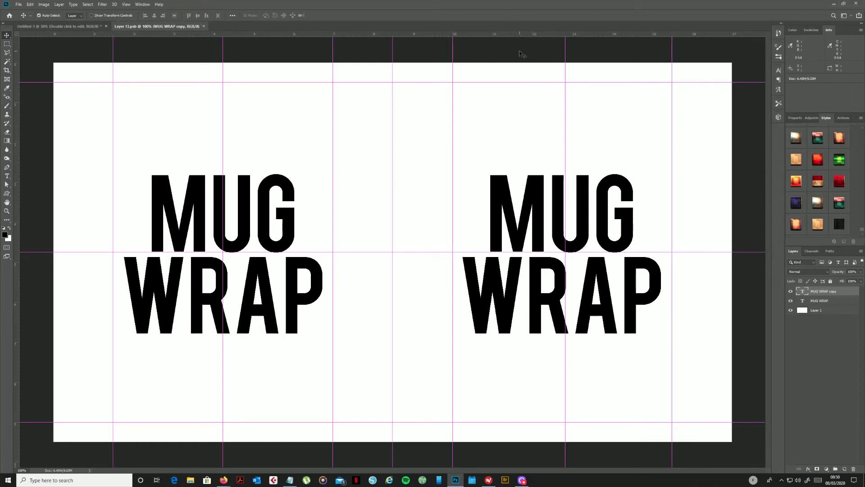
Close the smart object's contents tab to return to Untitled-1
{"action": "left_click", "coordinate": [204, 27]}
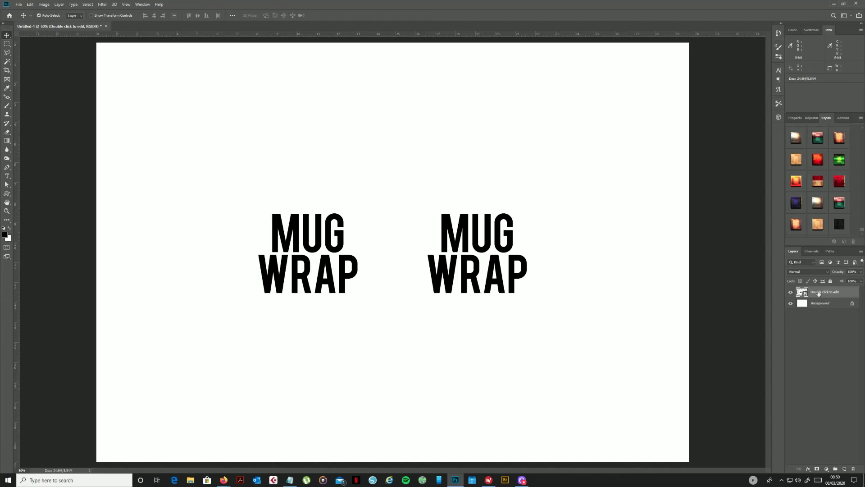
Add a Stroke layer effect to the smart object, then toggle it off and on to compare
{"action": "key", "text": "h"}
{"action": "double_click", "coordinate": [852, 294]}
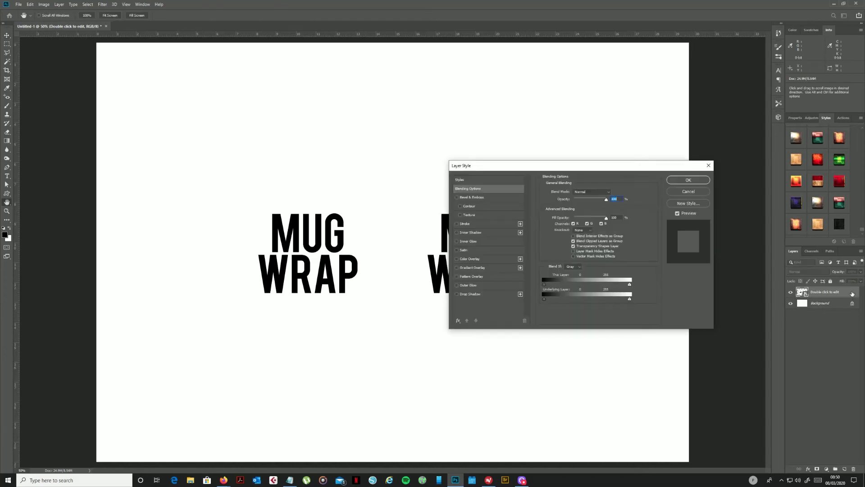
{"action": "left_click_drag", "start_coordinate": [608, 169], "coordinate": [602, 77]}
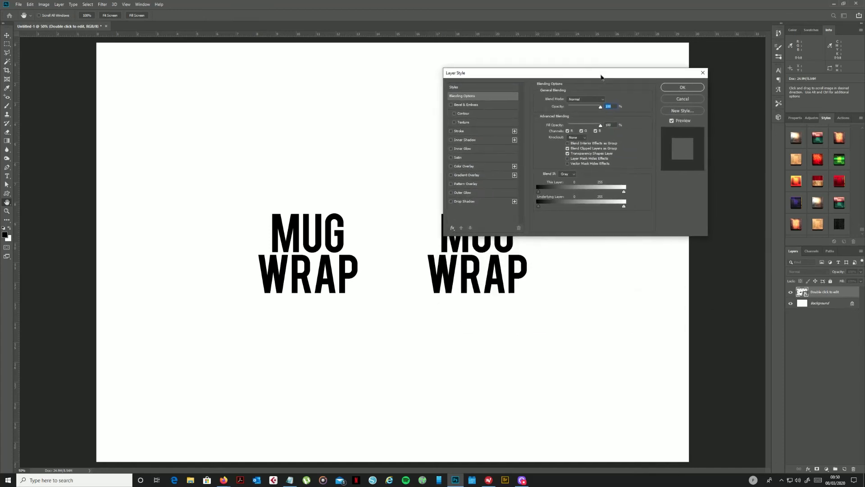
{"action": "left_click", "coordinate": [451, 130]}
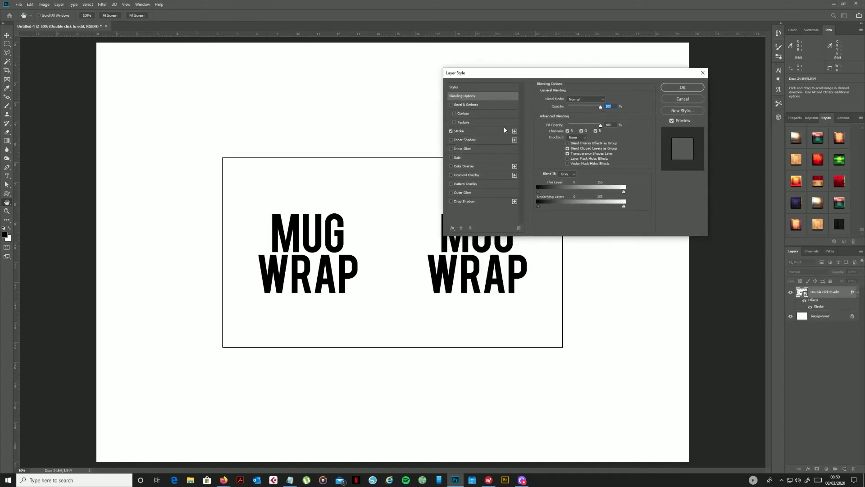
{"action": "left_click", "coordinate": [482, 133]}
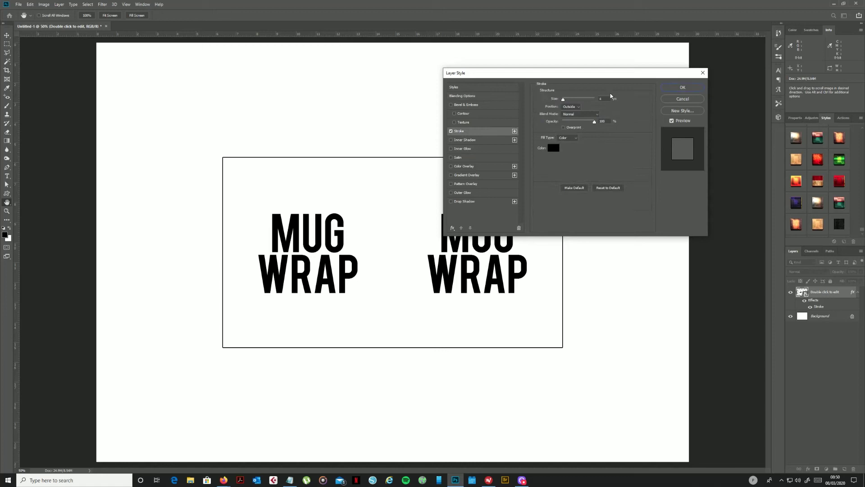
{"action": "left_click", "coordinate": [686, 87]}
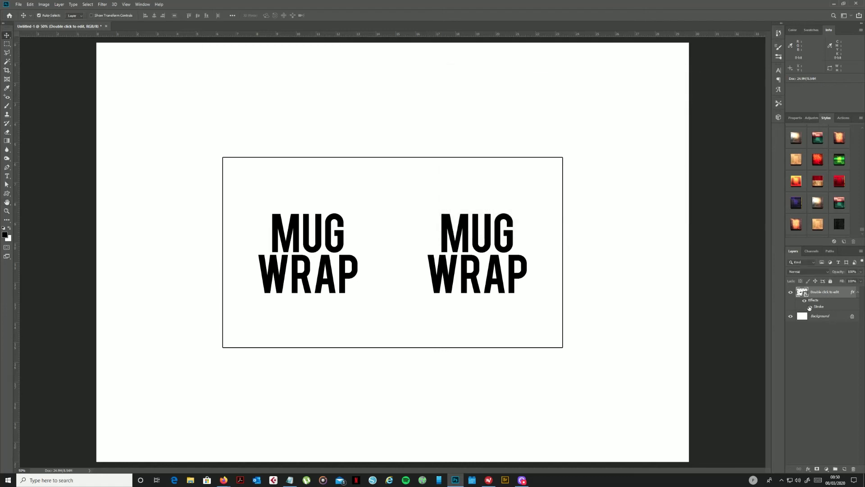
{"action": "left_click", "coordinate": [810, 307]}
{"action": "left_click", "coordinate": [810, 307]}
Warp the smart object with the Arc preset at a value of 25 and commit it
{"action": "left_click", "coordinate": [30, 4]}
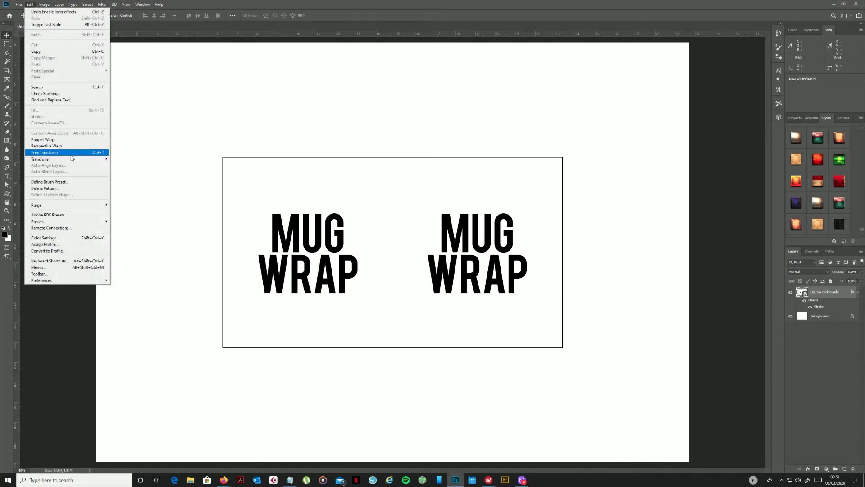
{"action": "mouse_move", "coordinate": [72, 160]}
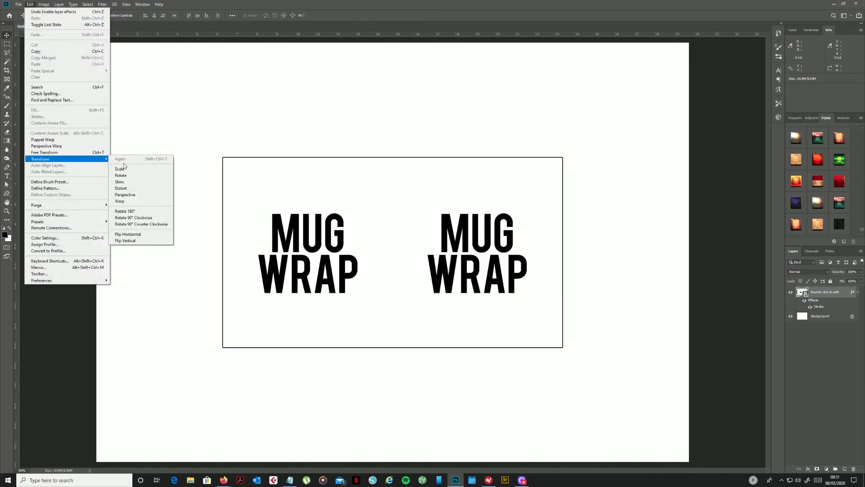
{"action": "left_click", "coordinate": [142, 205]}
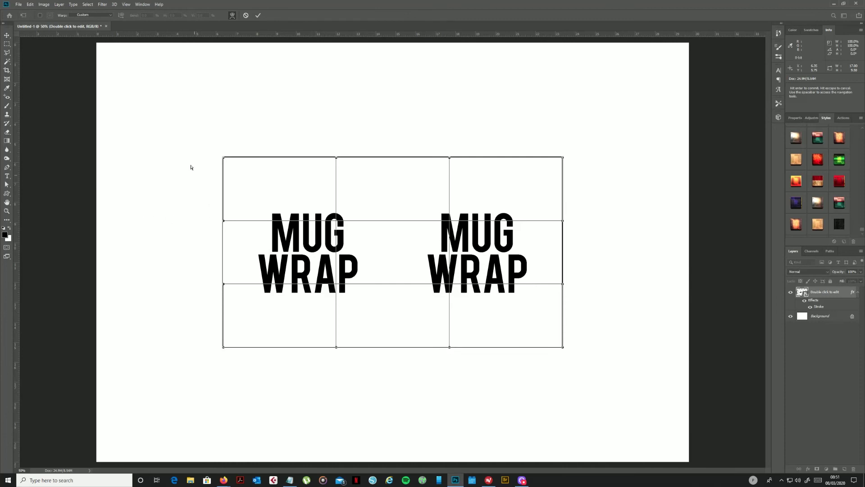
{"action": "left_click", "coordinate": [111, 17]}
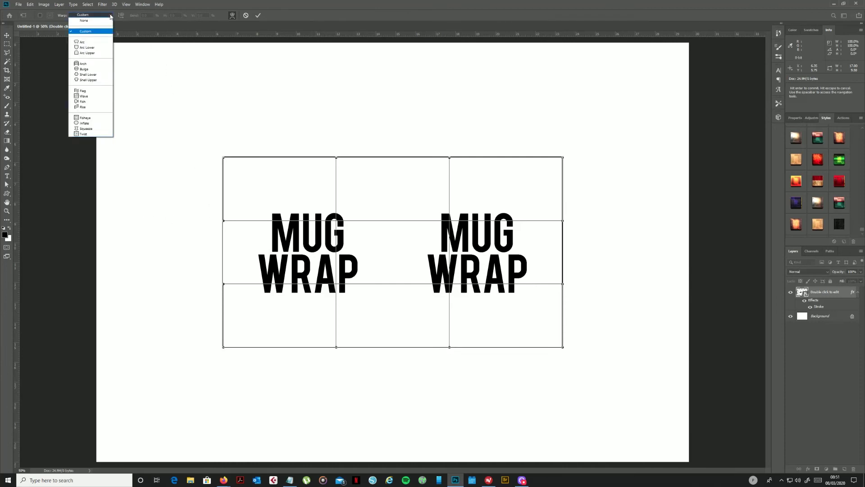
{"action": "left_click", "coordinate": [83, 42]}
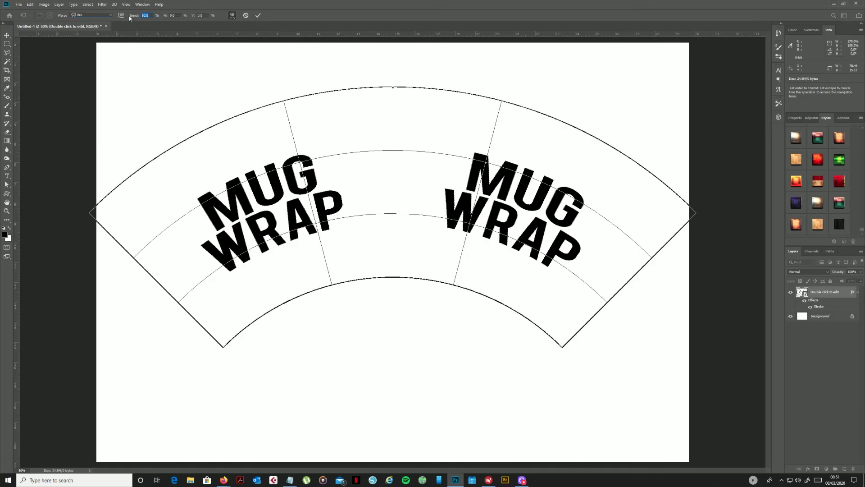
{"action": "type", "text": "25"}
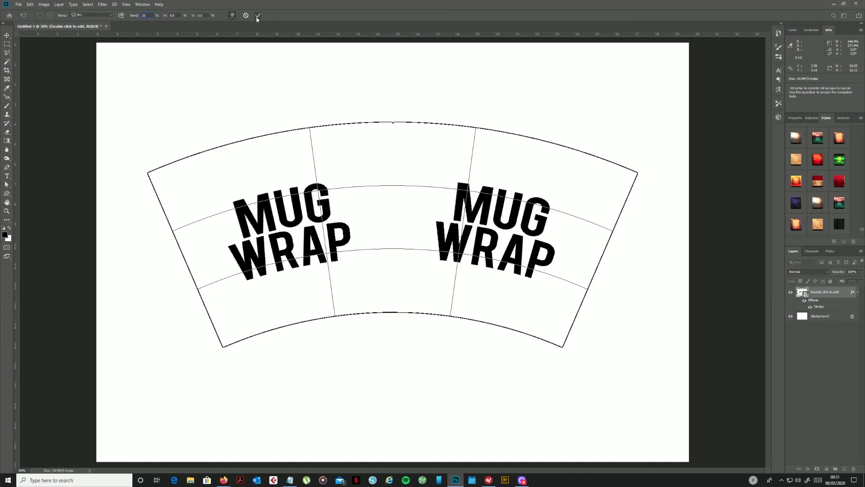
{"action": "left_click", "coordinate": [257, 16]}
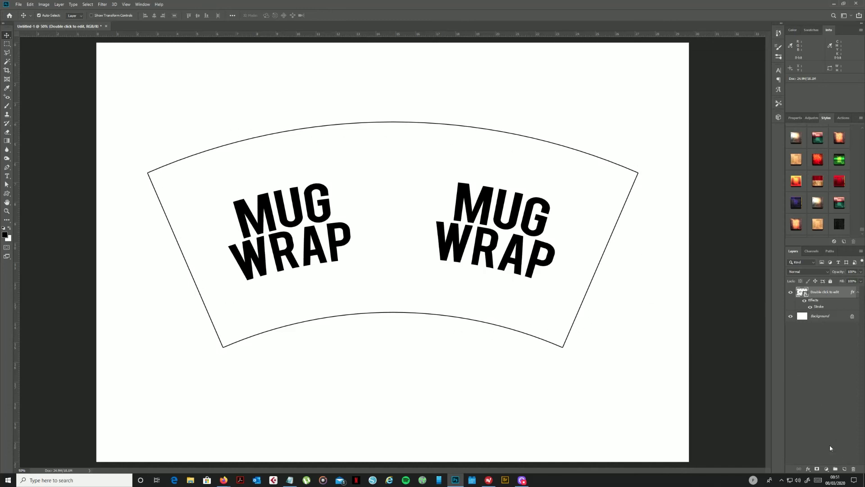
Add a new layer above Background, load the wrap as a selection and expand it
{"action": "left_click", "coordinate": [820, 317]}
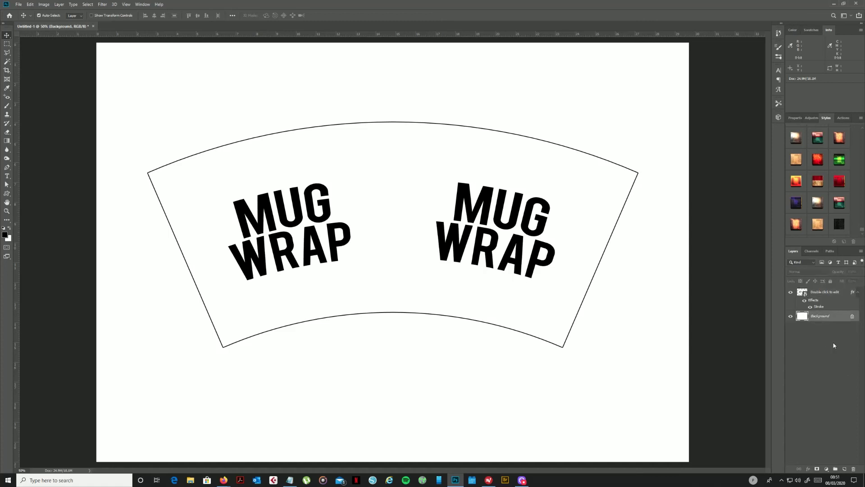
{"action": "left_click", "coordinate": [844, 469]}
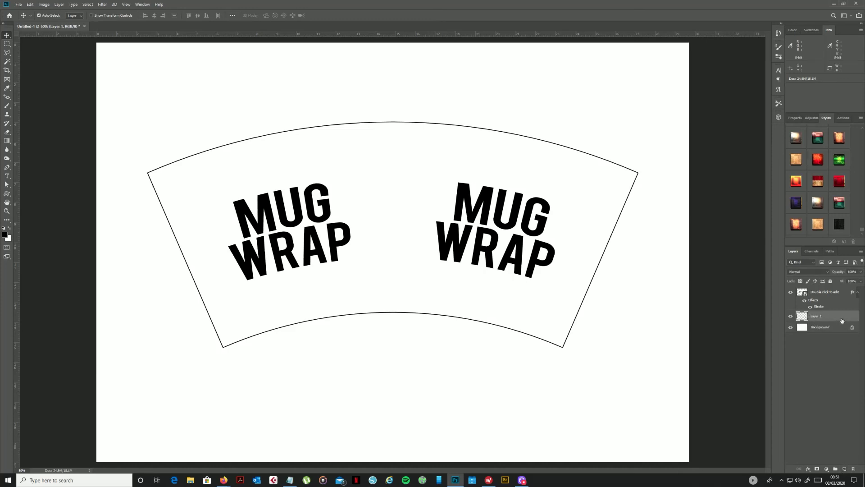
{"action": "left_click", "coordinate": [800, 293], "text": "ctrl"}
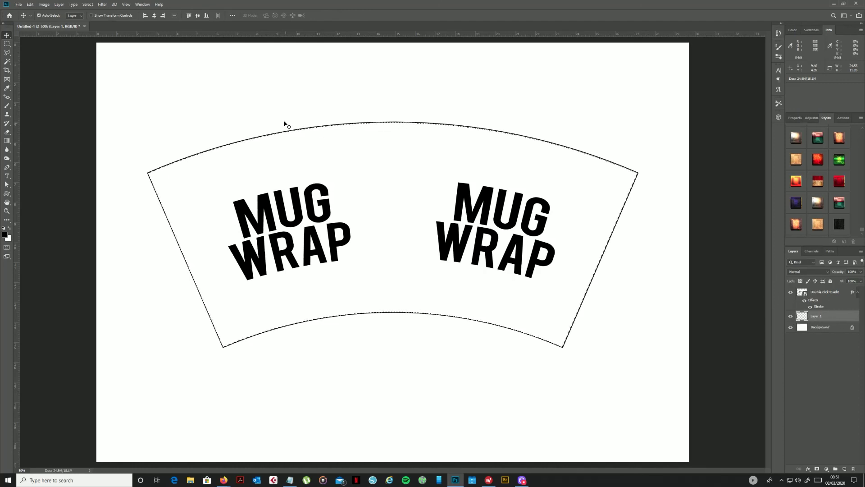
{"action": "left_click", "coordinate": [88, 5]}
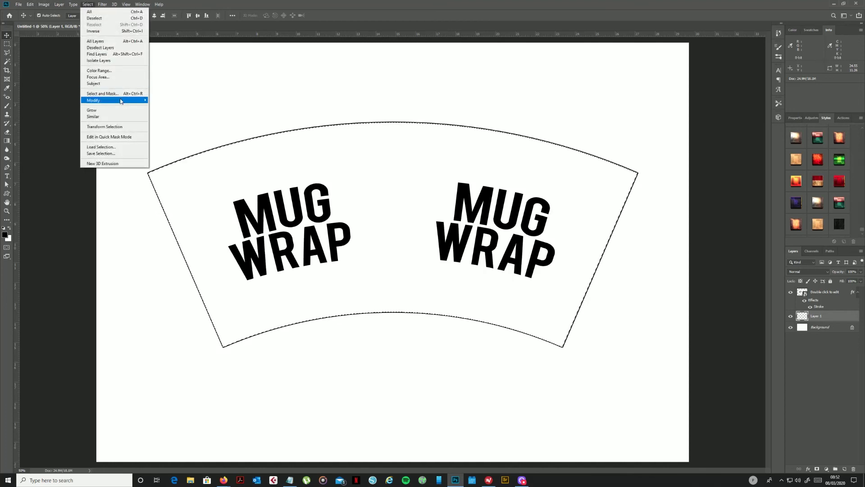
{"action": "mouse_move", "coordinate": [121, 101]}
{"action": "left_click", "coordinate": [174, 113]}
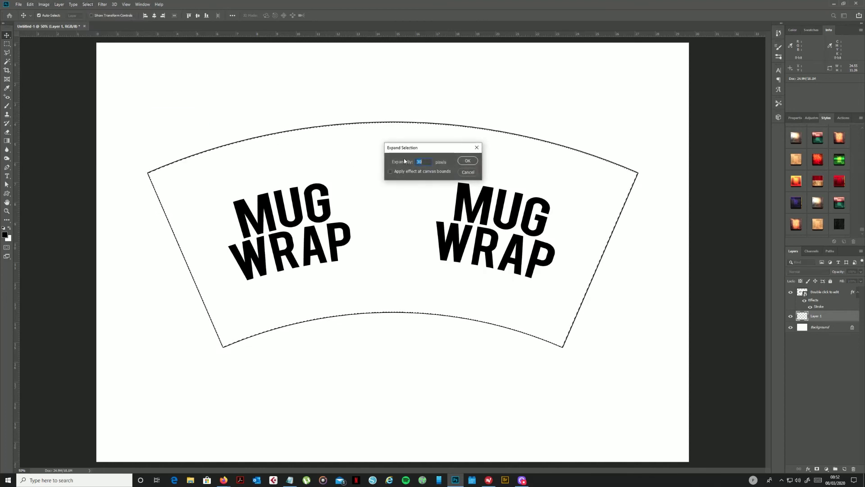
{"action": "left_click", "coordinate": [469, 162]}
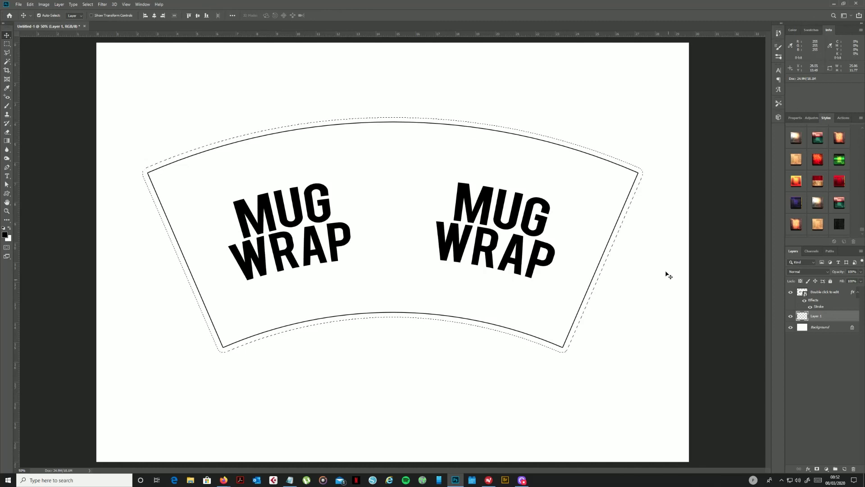
Stroke the expanded selection with a 2 px black line, then deselect
{"action": "left_click", "coordinate": [31, 5]}
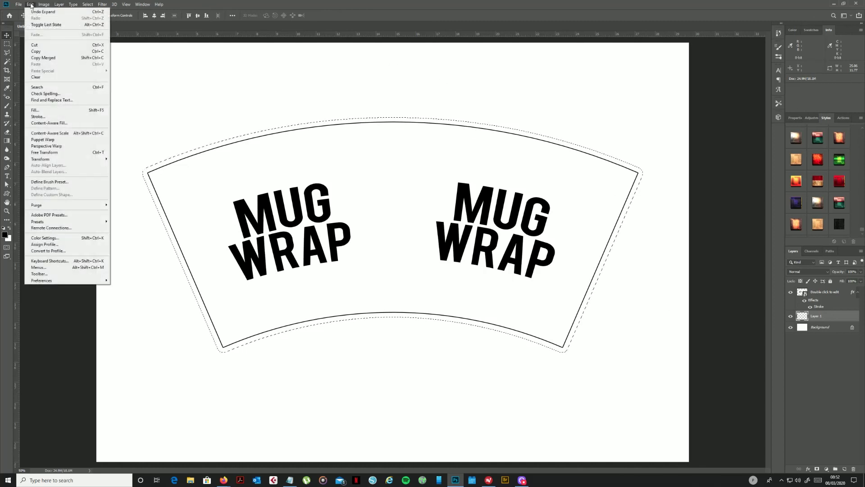
{"action": "left_click", "coordinate": [60, 117]}
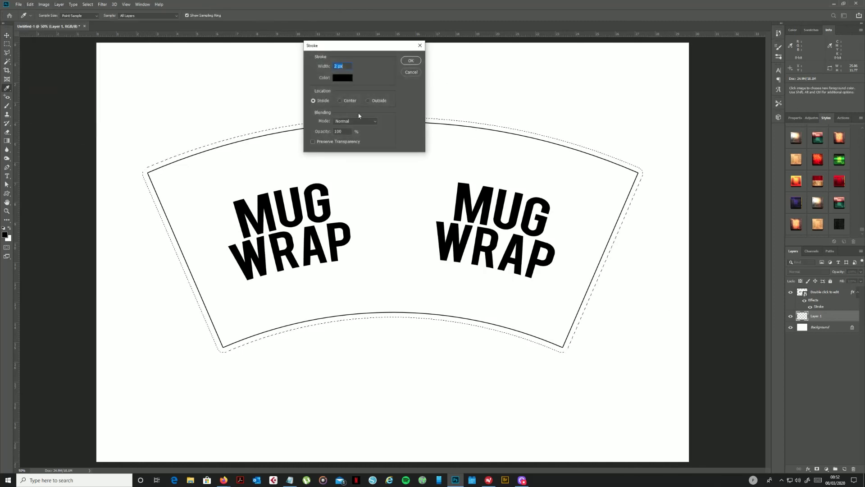
{"action": "left_click", "coordinate": [411, 63]}
{"action": "key", "text": "v"}
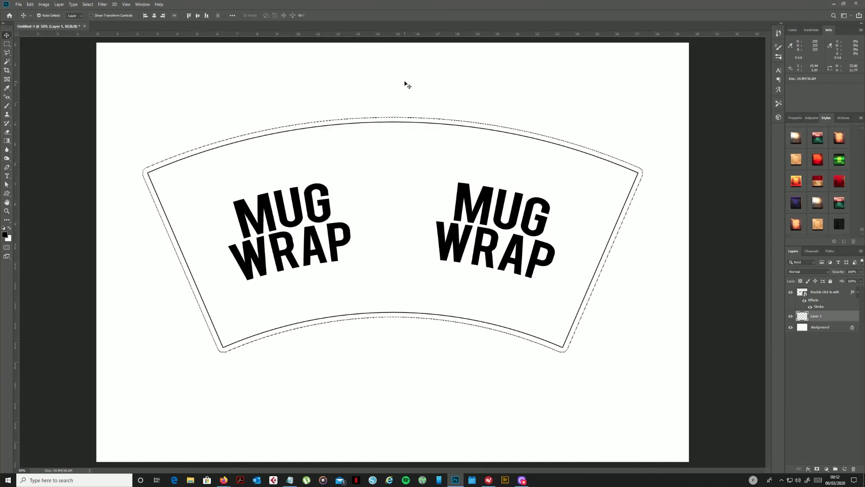
{"action": "key", "text": "ctrl+d"}
Hide the smart object's Stroke effect, leaving only the outer rounded cutting line
{"action": "left_click", "coordinate": [811, 307]}
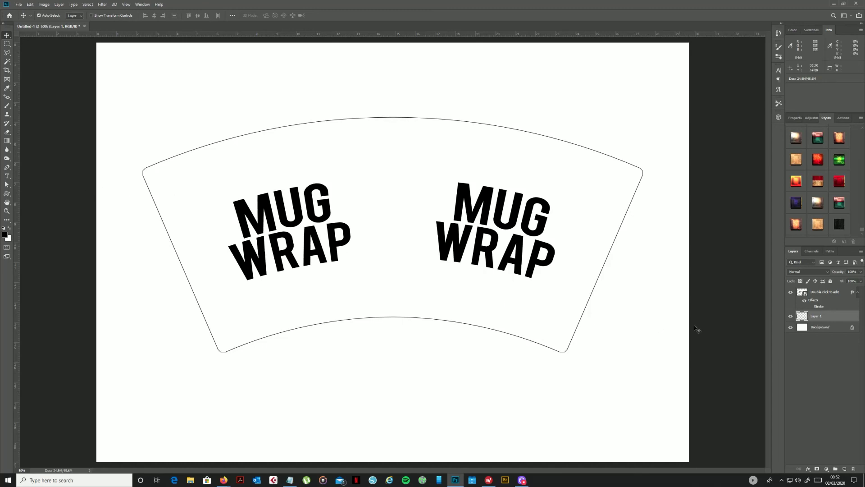
Inside the smart object, change the left text's WRAP to TASTIC
{"action": "double_click", "coordinate": [800, 293]}
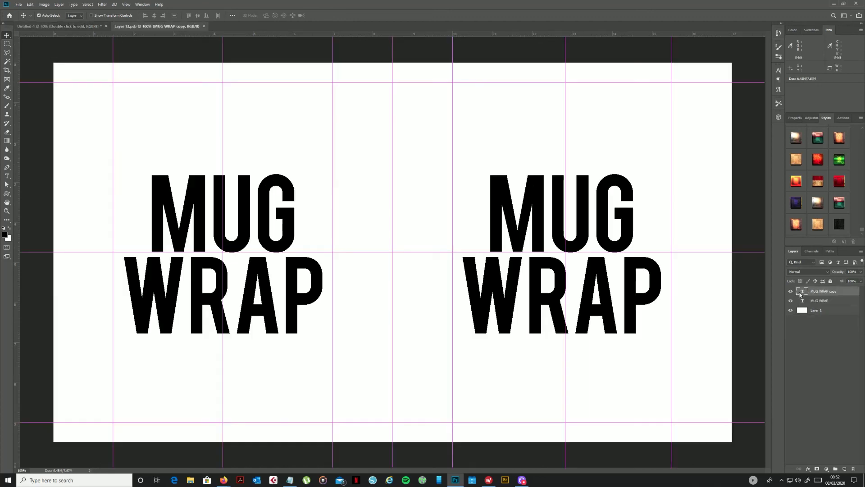
{"action": "key", "text": "t"}
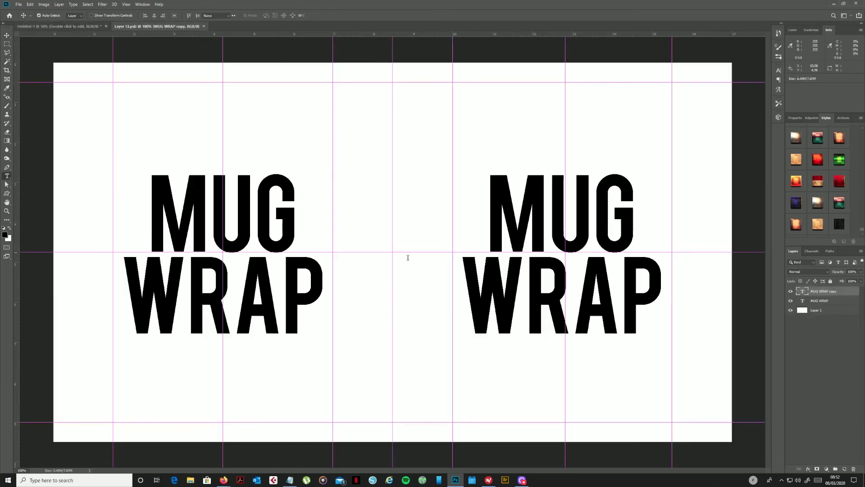
{"action": "double_click", "coordinate": [254, 293]}
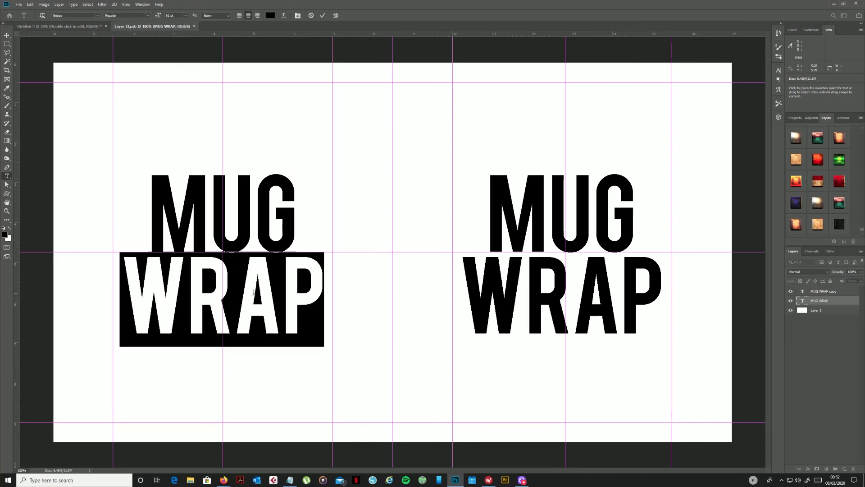
{"action": "type", "text": "TASTIC"}
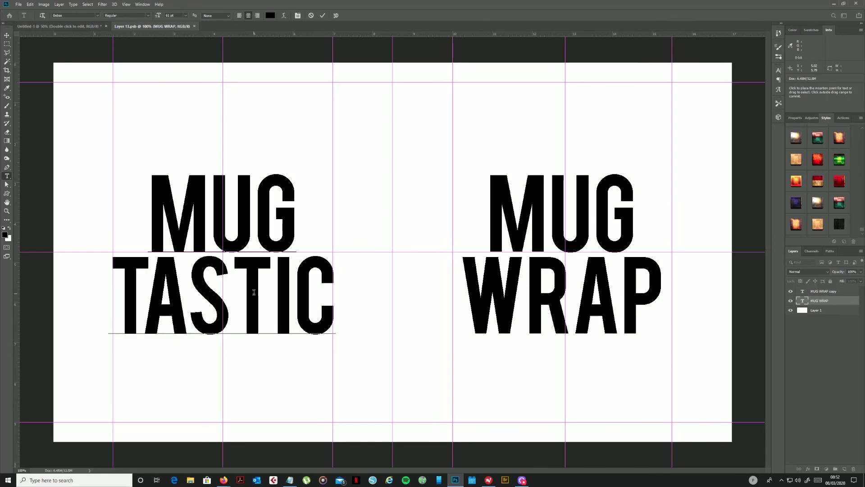
{"action": "left_click", "coordinate": [322, 16]}
Change the right text block's WRAP to TASTIC and save the smart object contents
{"action": "left_click", "coordinate": [574, 293]}
{"action": "double_click", "coordinate": [573, 293]}
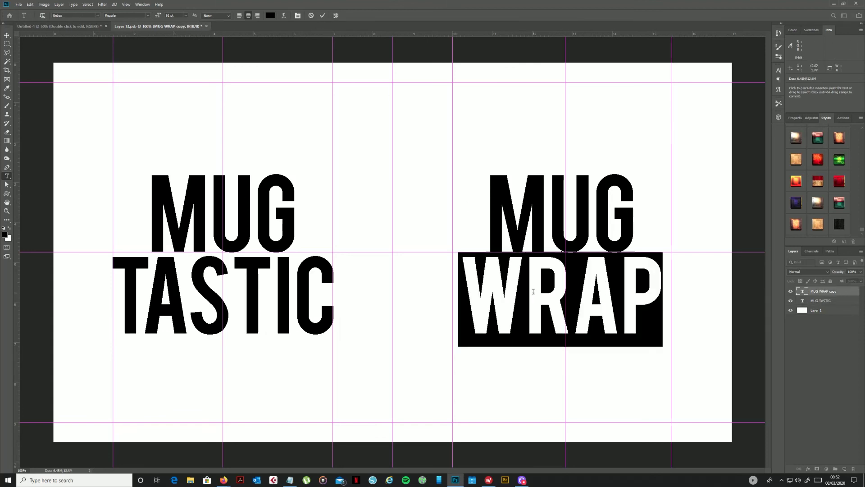
{"action": "left_click", "coordinate": [573, 293]}
{"action": "double_click", "coordinate": [533, 291]}
{"action": "type", "text": "TASTIC"}
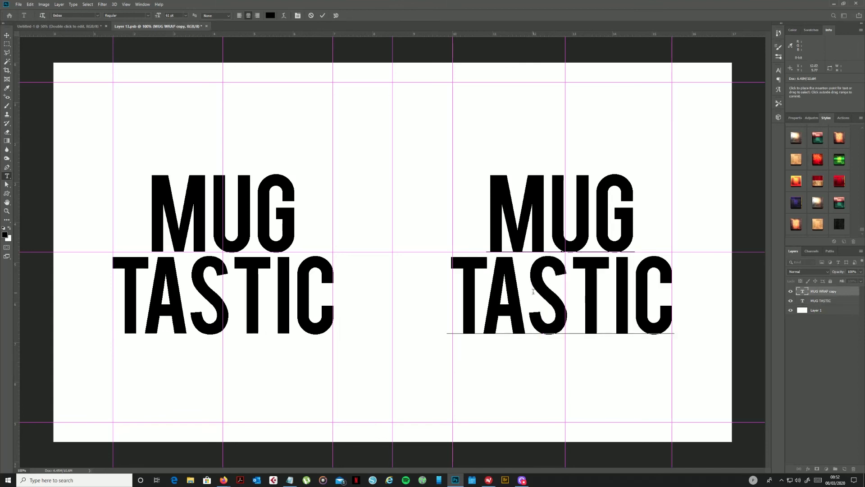
{"action": "left_click", "coordinate": [322, 15]}
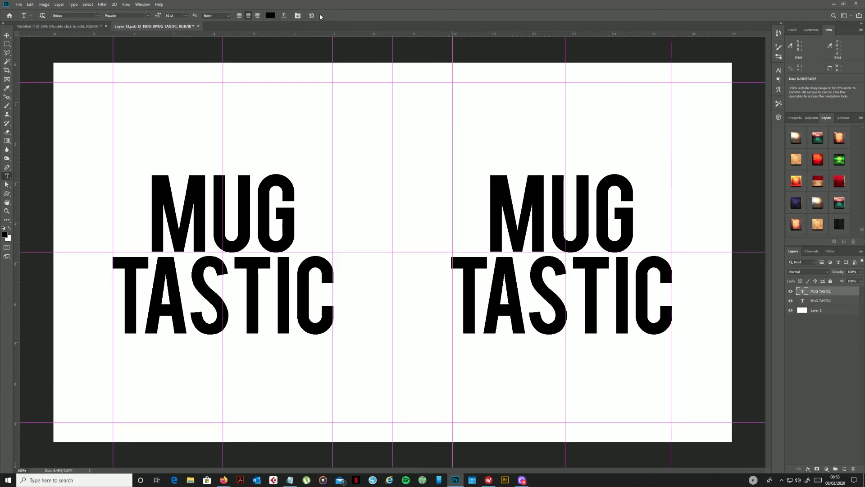
{"action": "key", "text": "ctrl+s"}
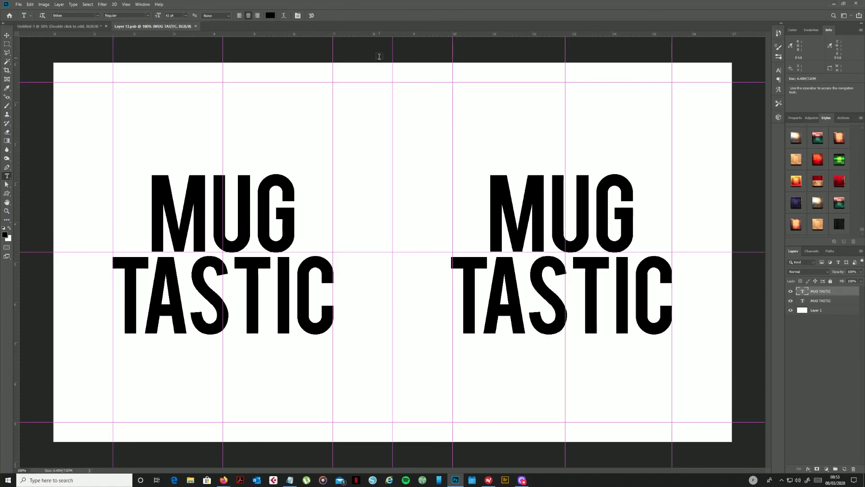
Compare the flat layout with Untitled-1, confirming both warped texts read MUG TASTIC, then take the Move tool
{"action": "left_click", "coordinate": [65, 26]}
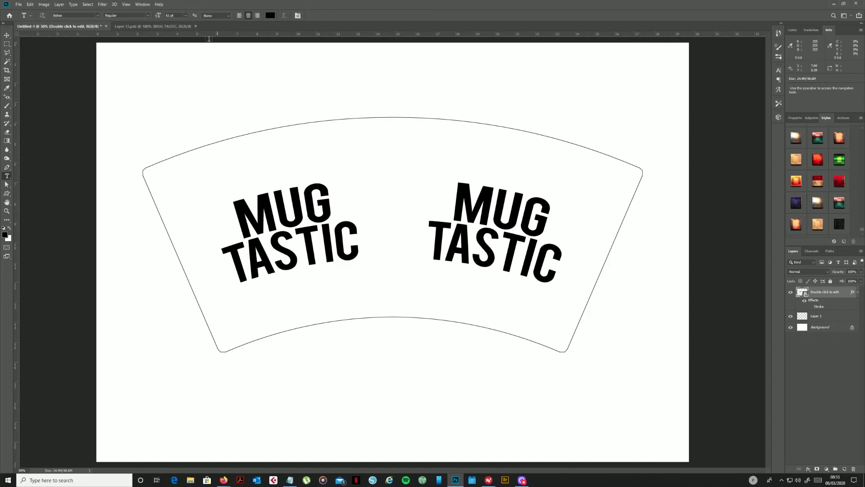
{"action": "left_click", "coordinate": [173, 28]}
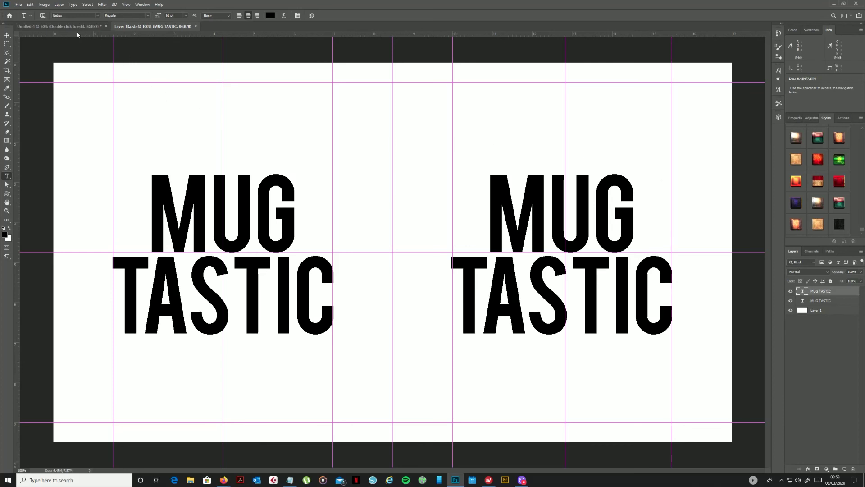
{"action": "left_click", "coordinate": [58, 26]}
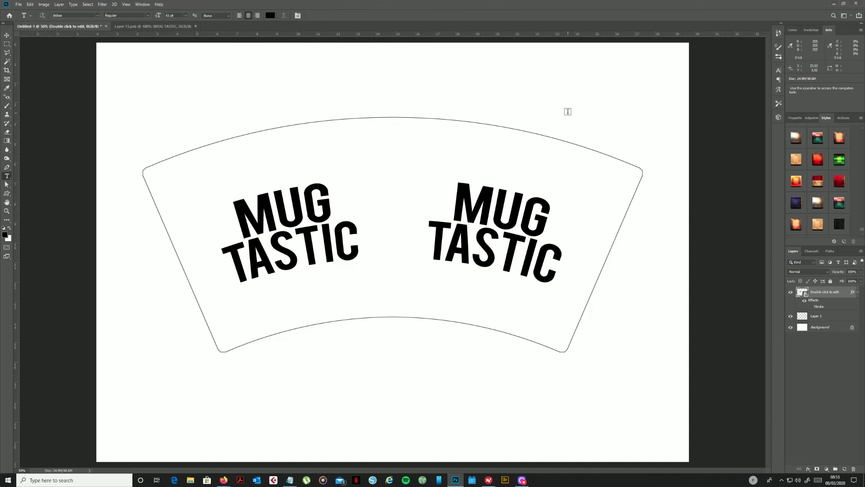
{"action": "key", "text": "v"}
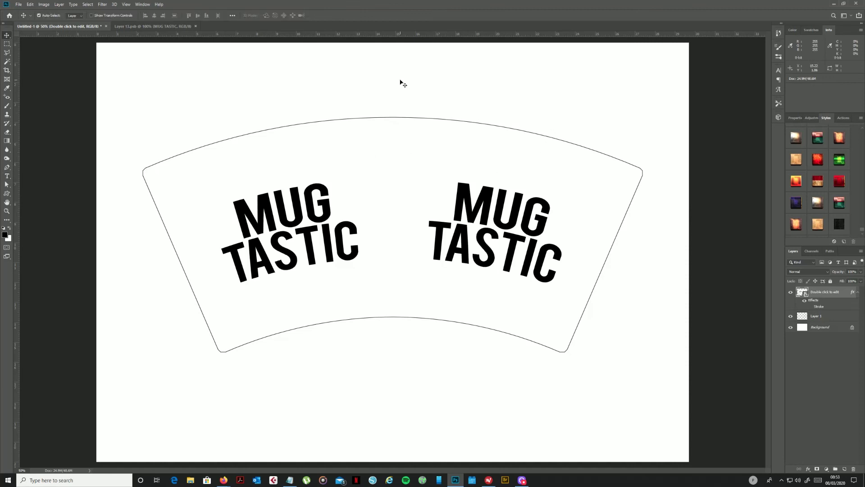